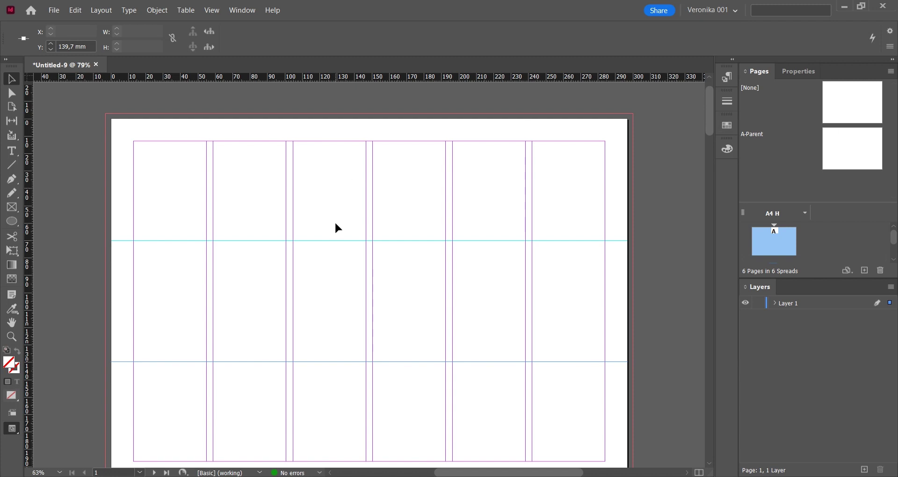
Step: Set up ruler guides with 4 rows and a 4 mm row gutter, toggling the preview to compare the page
click(100, 10)
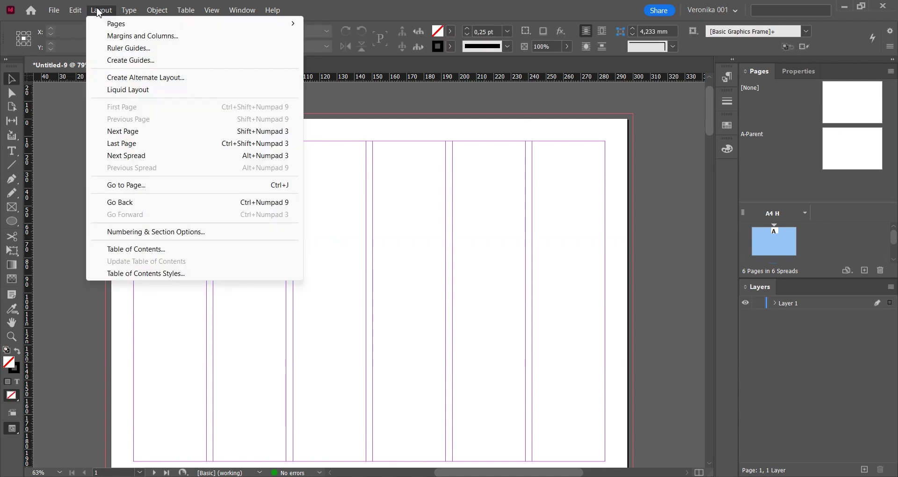
click(134, 61)
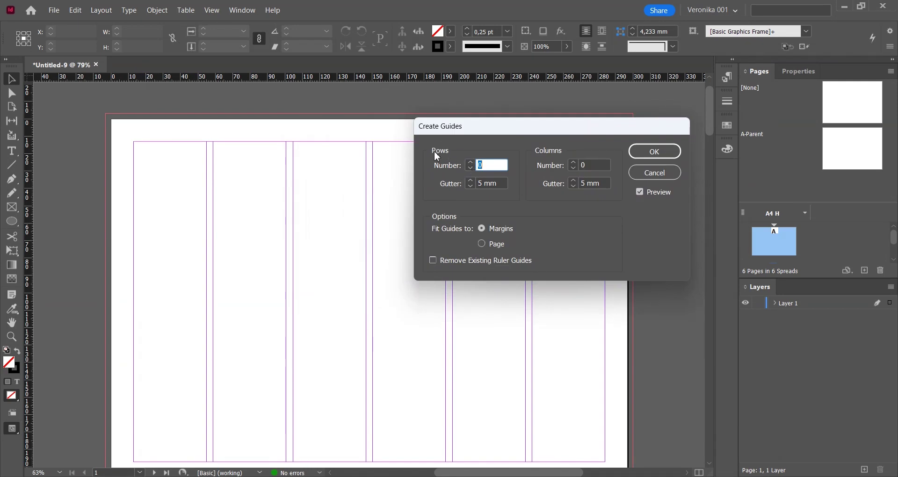
click(470, 163)
click(470, 163)
click(471, 162)
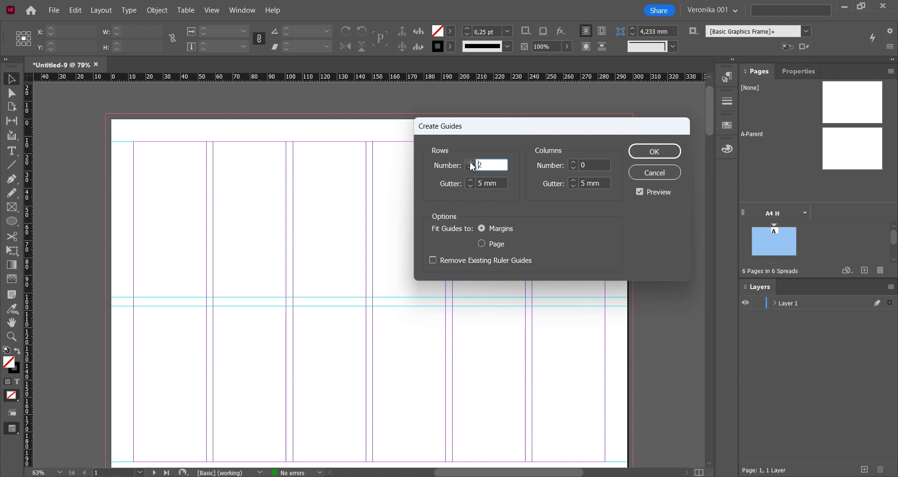
click(471, 163)
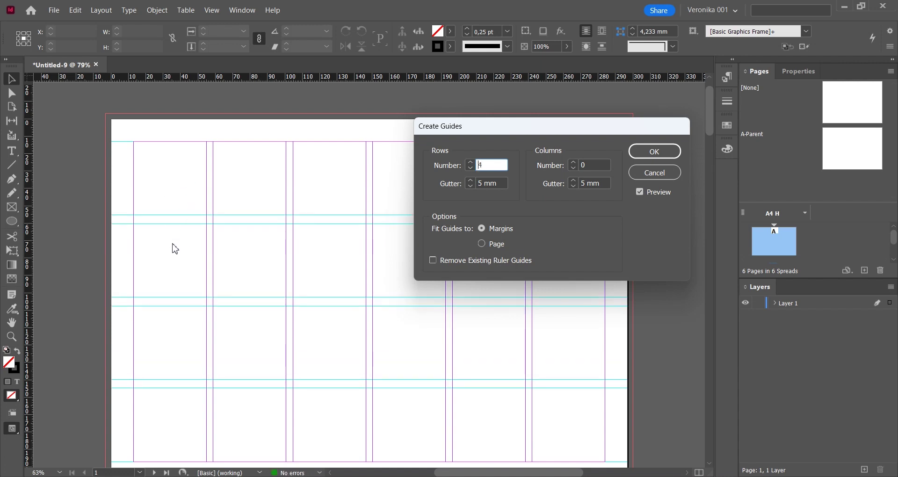
click(471, 186)
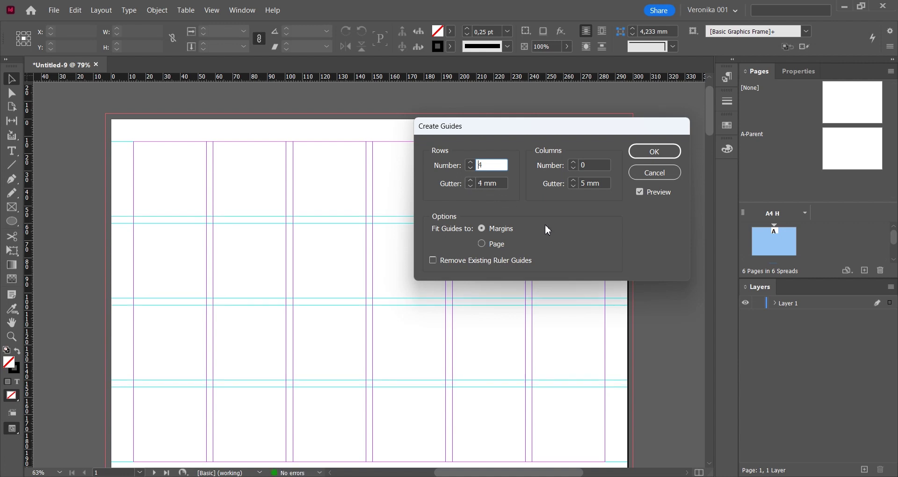
click(640, 192)
click(639, 192)
click(639, 193)
click(639, 192)
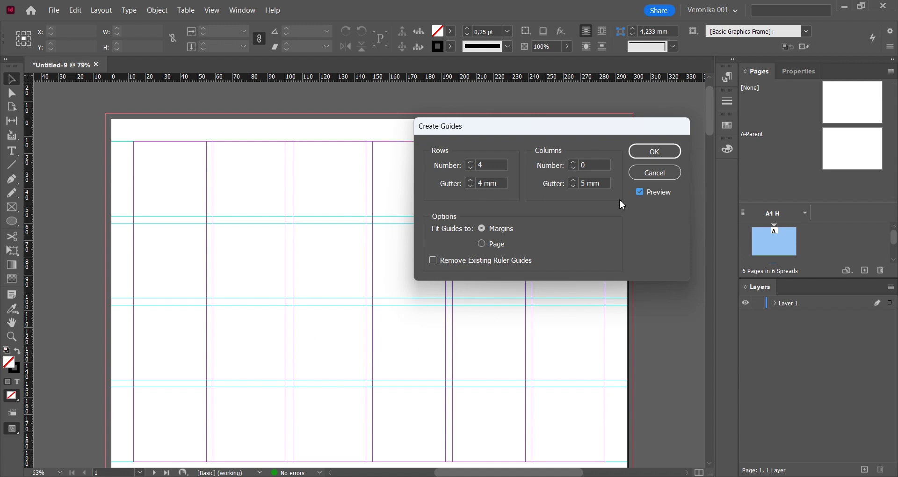
Step: Add 6 guide columns with a 4 mm gutter, enable removal of existing ruler guides, and create the guides
click(574, 162)
click(575, 163)
click(574, 163)
click(574, 162)
click(574, 162)
click(575, 163)
click(574, 186)
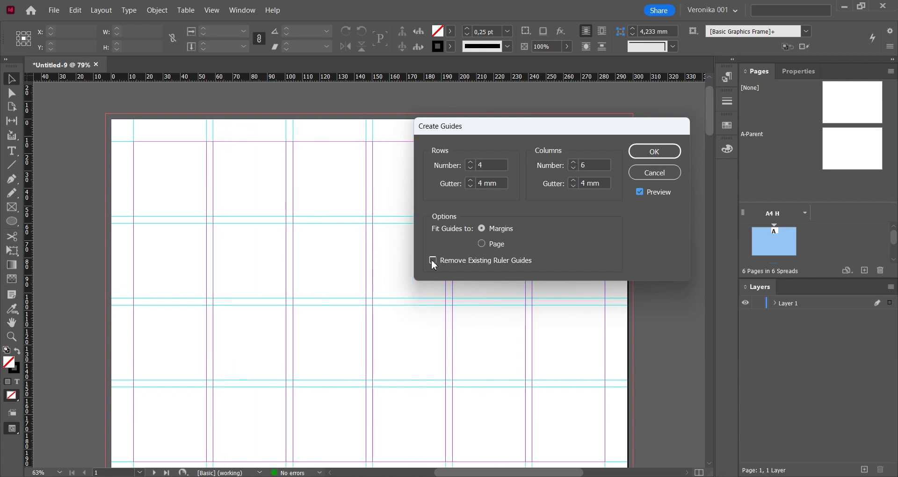
click(434, 262)
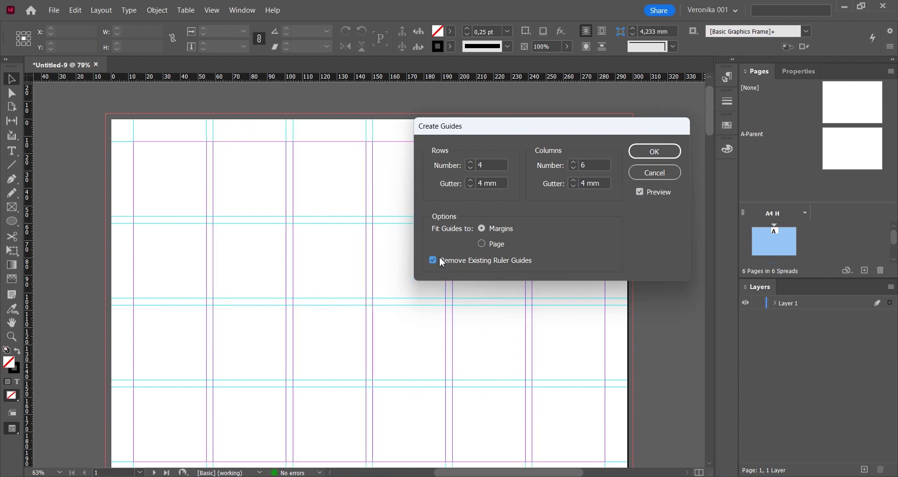
click(652, 157)
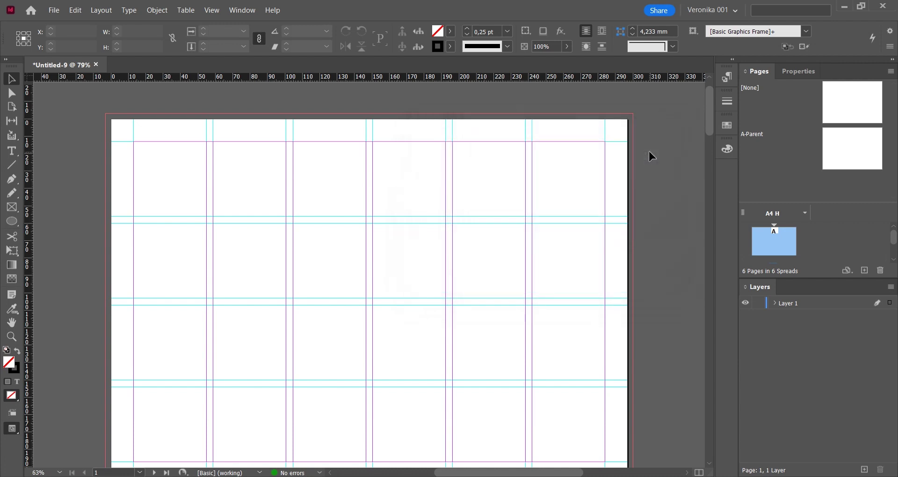
Step: Create a 210 x 297 mm facing-pages document with 3 columns and margins of 15 mm top, 10 mm bottom, 15 mm inside, 20 mm outside
scroll(644, 156, down, 1)
key(ctrl+n)
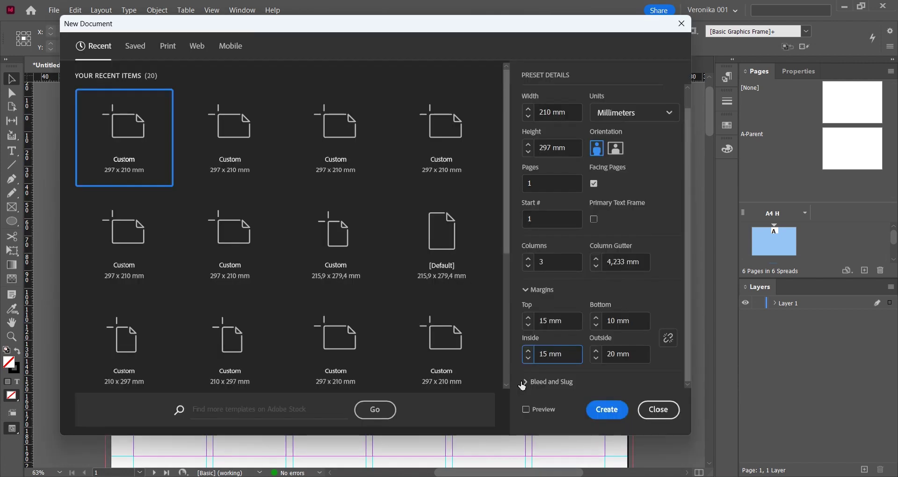
click(608, 410)
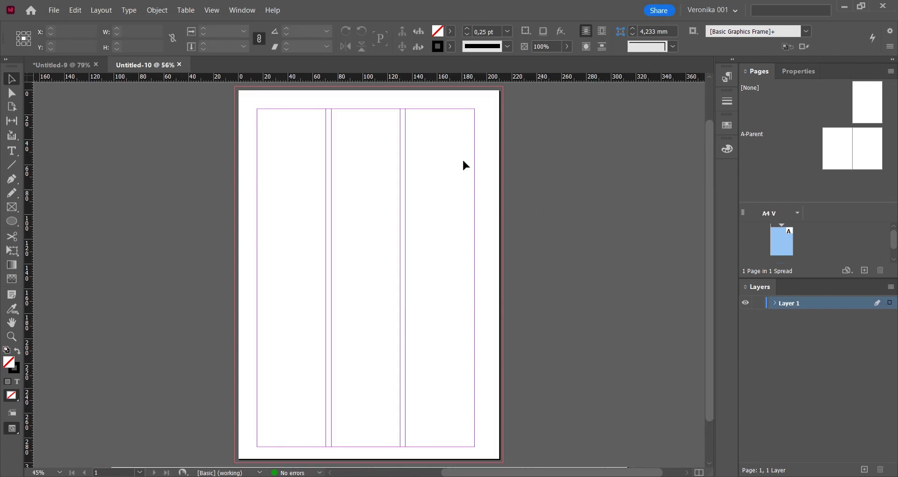
Step: Set the page's column gutter to 4 mm in the margin and column settings
click(101, 10)
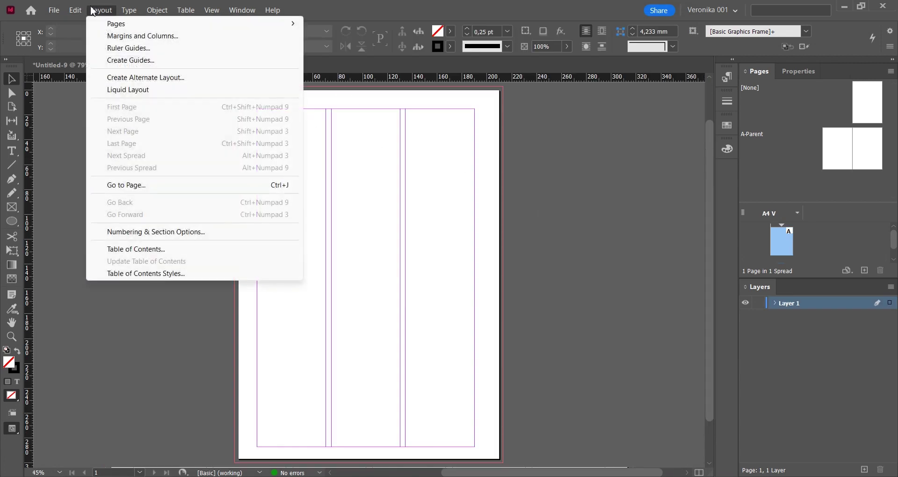
click(133, 38)
drag(394, 85, 568, 96)
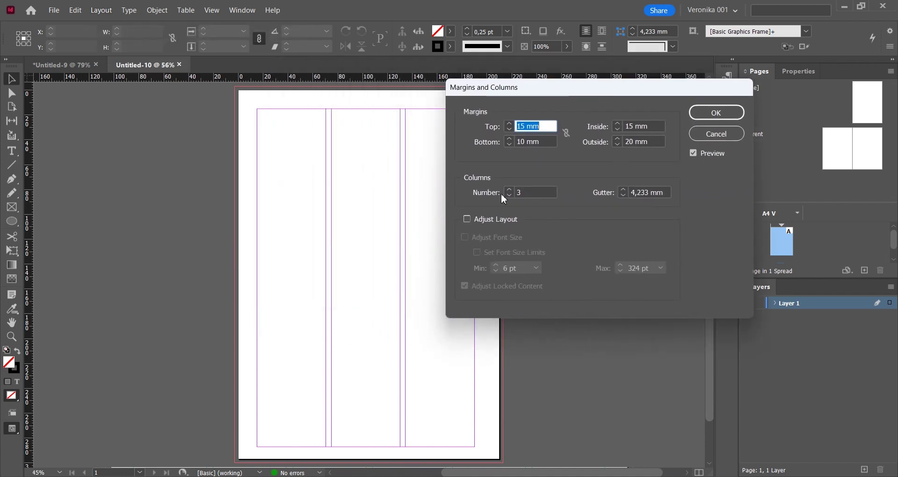
click(623, 189)
click(625, 195)
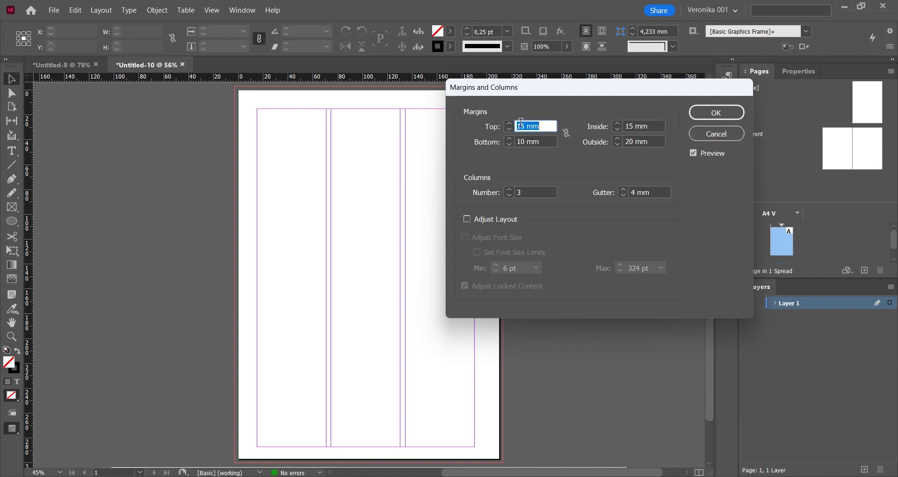
click(701, 120)
Step: Add two pages to the document to form a two-page spread after the first page
click(865, 272)
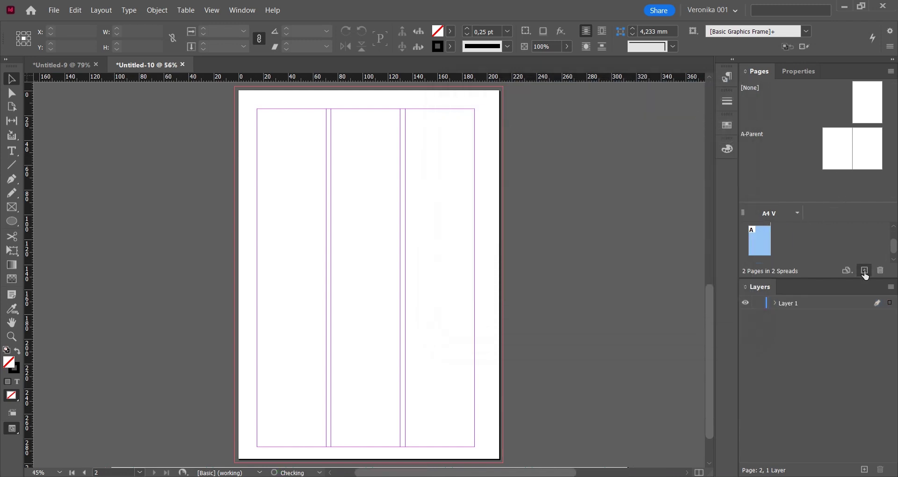
click(865, 272)
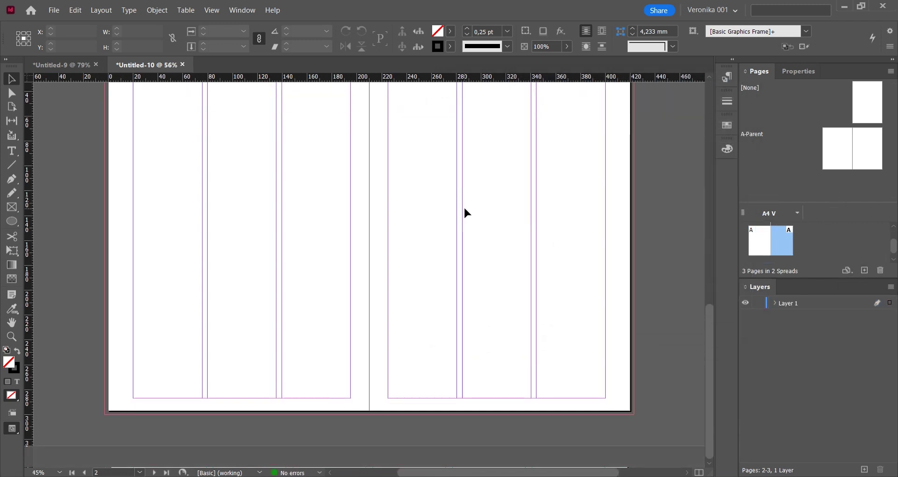
scroll(464, 206, up, 3)
scroll(464, 205, down, 1)
Step: Create margin-fitted guides on the spread with 4 rows, 3 columns and a 4 mm column gutter
click(101, 10)
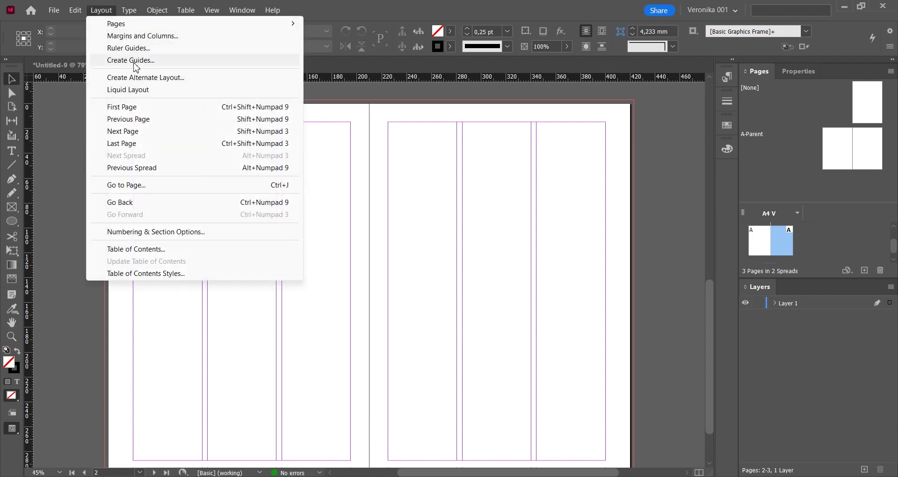
click(131, 61)
click(471, 164)
click(471, 163)
click(471, 163)
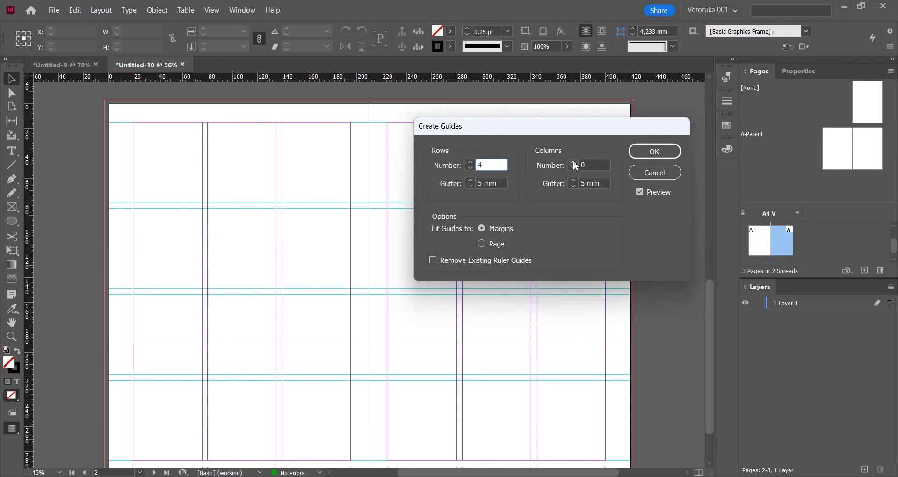
click(575, 163)
click(574, 163)
click(574, 163)
click(575, 187)
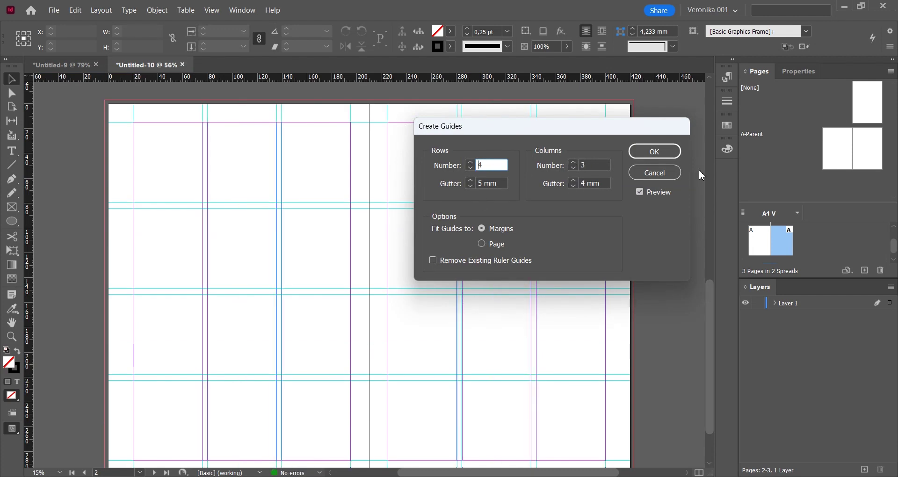
click(667, 153)
Step: Examine how the vertical guides align with the column lines at the left page's top margin
click(12, 336)
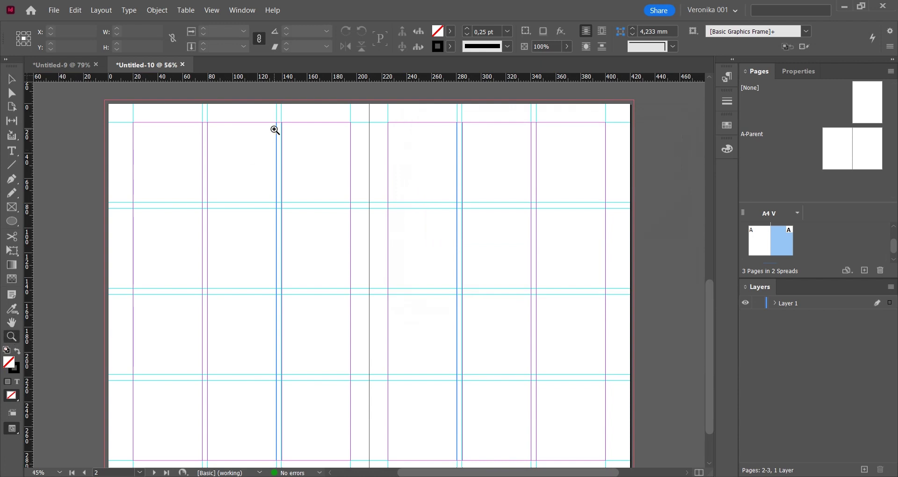
click(276, 129)
click(386, 278)
click(346, 313)
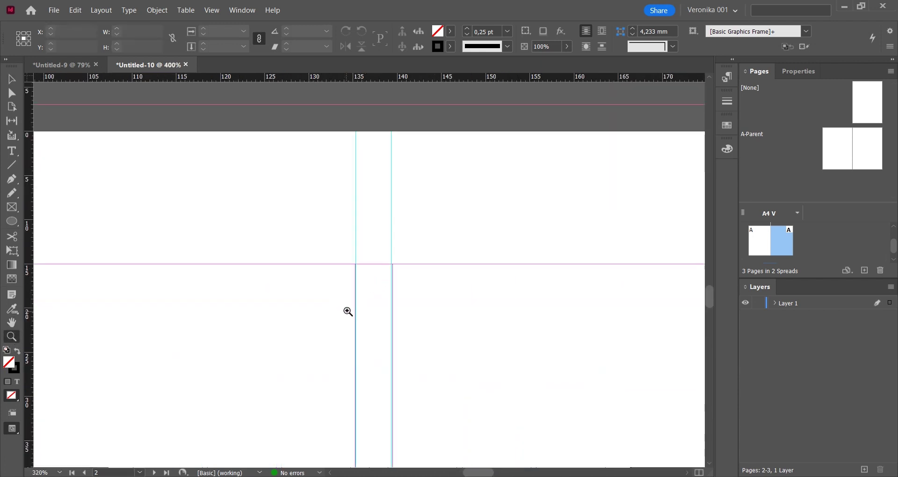
click(391, 267)
click(360, 280)
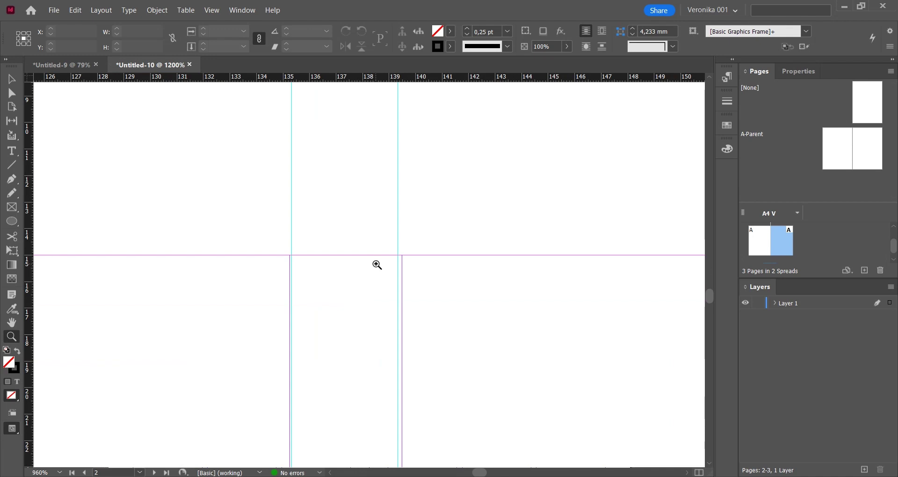
Step: Set the spread's right page to a 25 mm top margin and a 20 mm bottom margin
key(ctrl+alt+m)
click(527, 142)
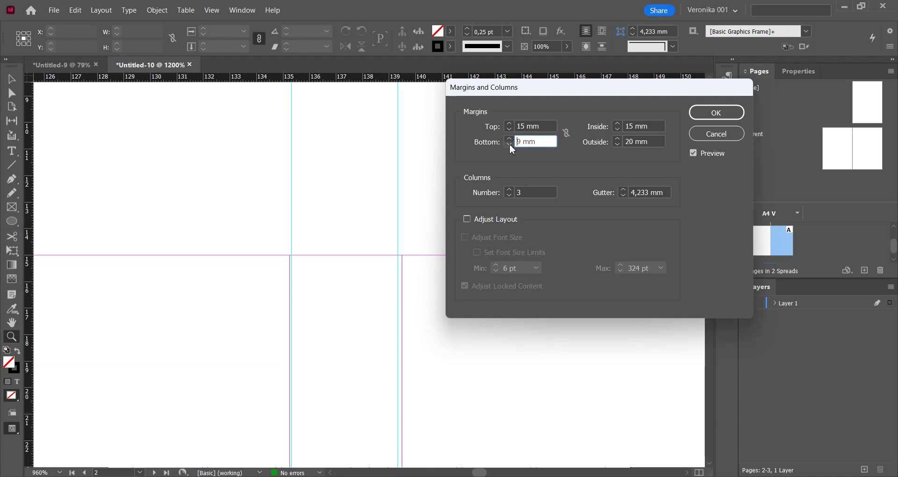
click(510, 139)
click(509, 138)
click(509, 124)
click(509, 124)
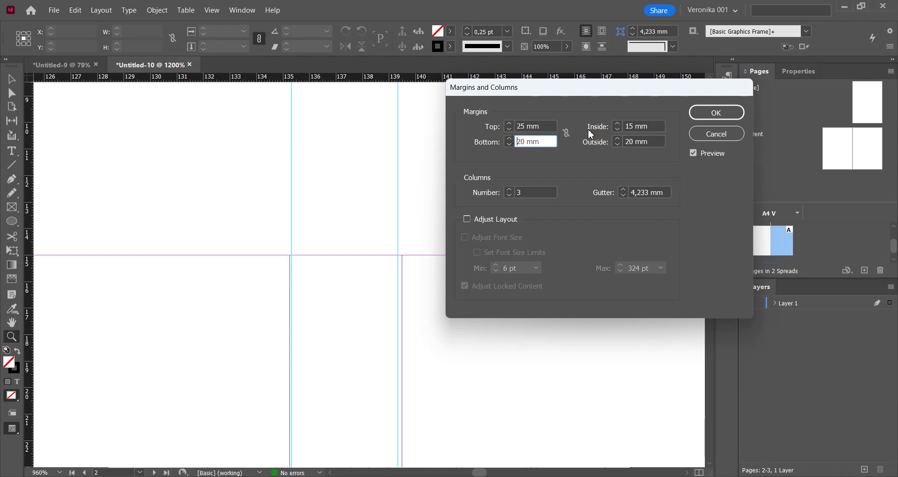
Step: Set the right page's inside margin to 20 mm and outside margin to 15 mm, and apply the margins
click(616, 144)
click(616, 144)
click(616, 144)
click(616, 145)
click(617, 144)
click(717, 113)
scroll(572, 321, down, 5)
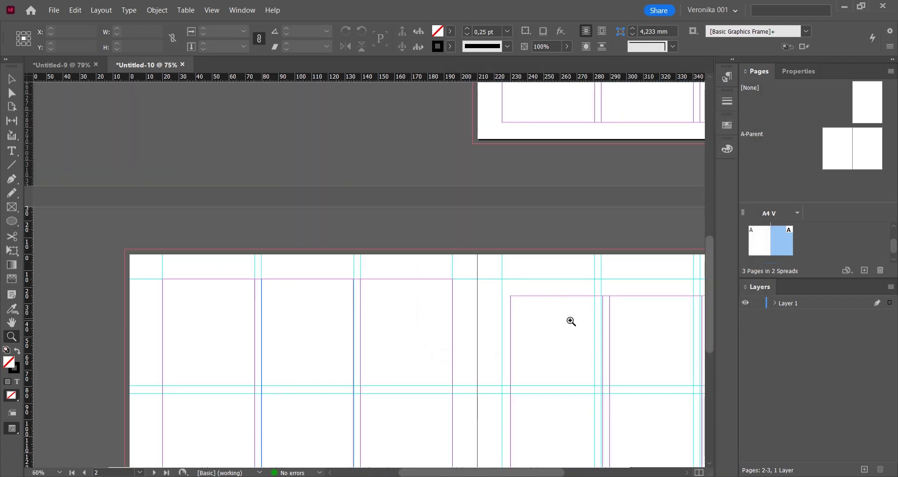
drag(584, 327, 330, 202)
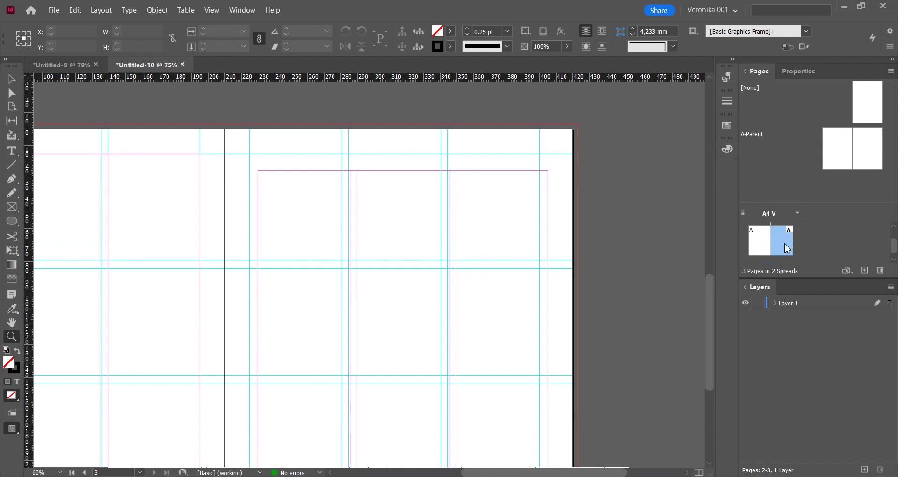
Step: Set up new margin-fitted guides for the right page with 4 rows
click(413, 214)
scroll(364, 223, down, 3)
scroll(366, 221, up, 5)
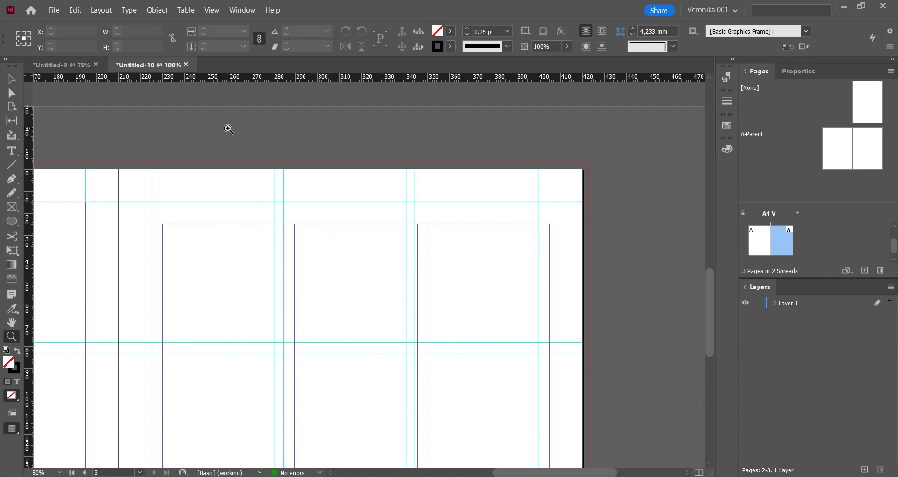
click(109, 8)
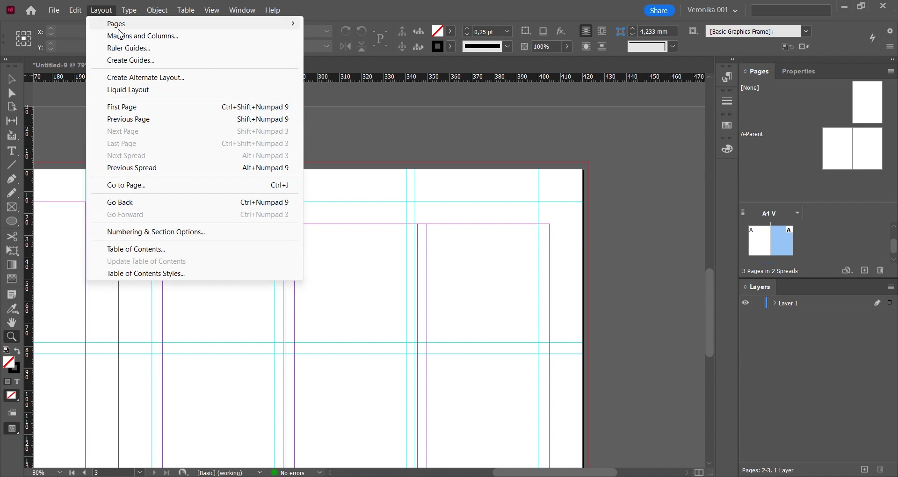
click(136, 60)
click(472, 163)
click(473, 163)
click(473, 163)
click(471, 163)
Step: Add 3 guide columns, use 4 mm gutters for rows and columns, and create the guides while removing existing ones
click(574, 163)
click(574, 162)
click(574, 162)
click(574, 187)
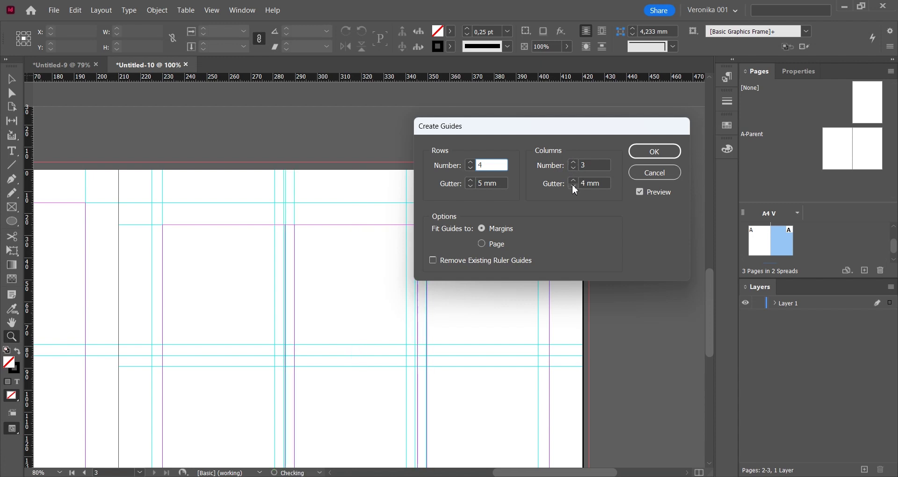
click(471, 186)
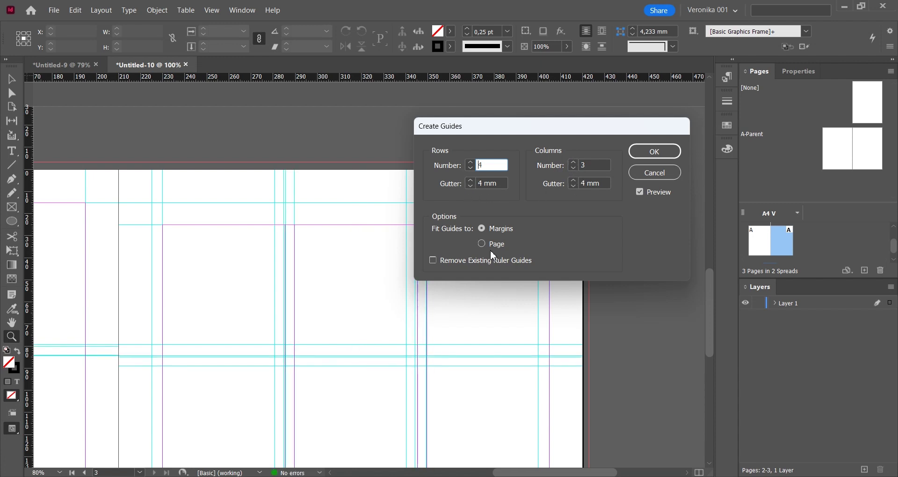
click(434, 260)
click(655, 151)
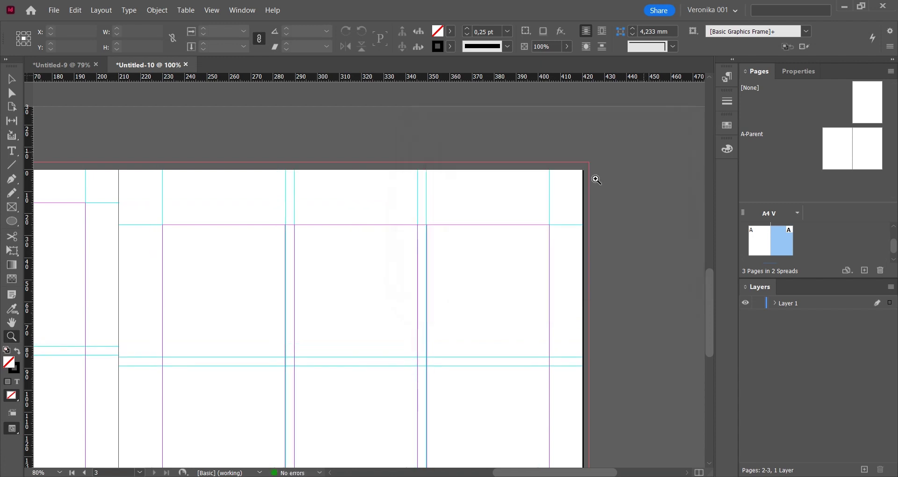
scroll(433, 254, down, 3)
scroll(433, 254, up, 8)
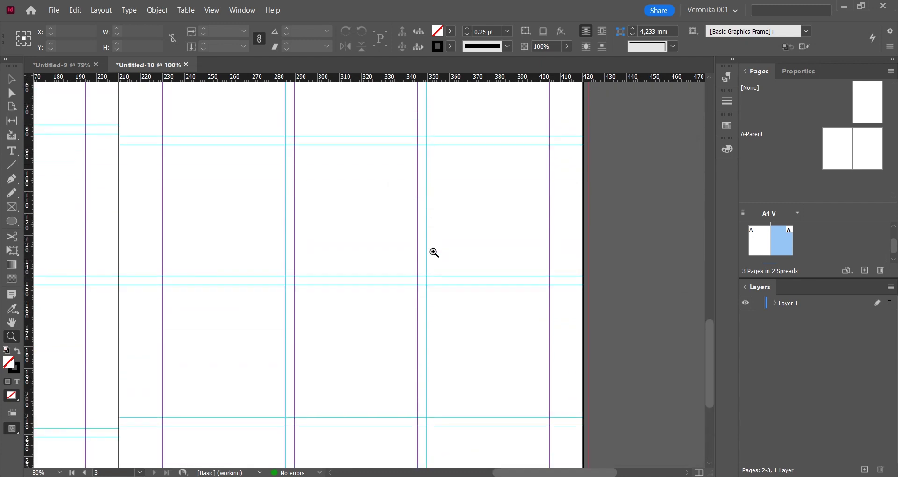
Step: Set up new guides fitted to the page, with 4 rows and 3 columns
key(alt+l)
key(c)
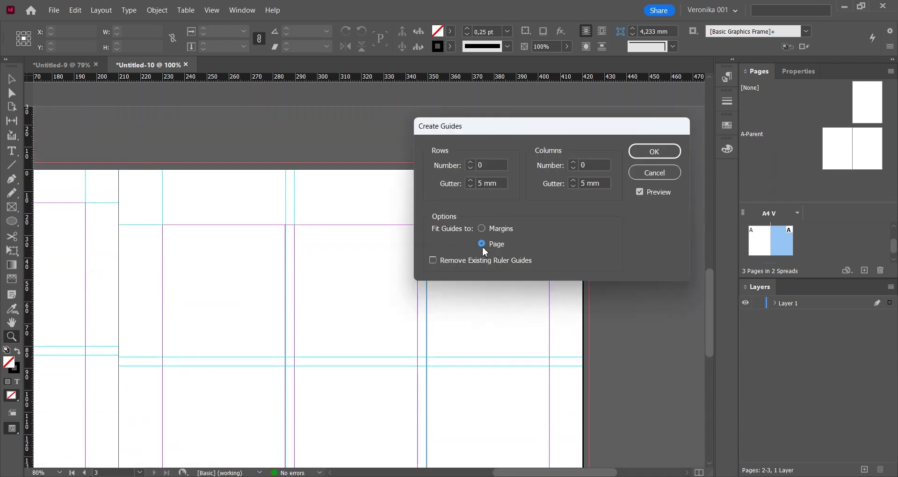
click(471, 163)
click(471, 163)
click(471, 164)
click(471, 163)
click(575, 163)
click(574, 163)
click(574, 164)
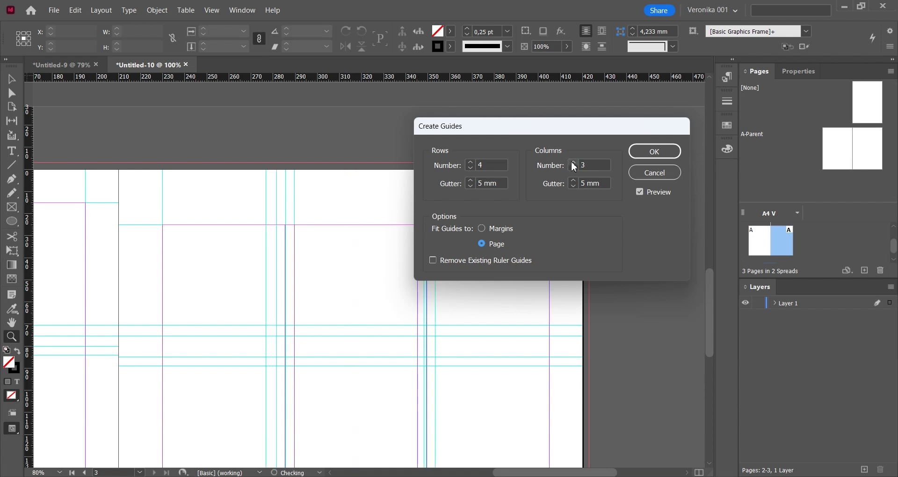
Step: Set the row and column gutters to 4 mm and compare fitting the guides to the margins with fitting them to the page
click(574, 186)
click(474, 188)
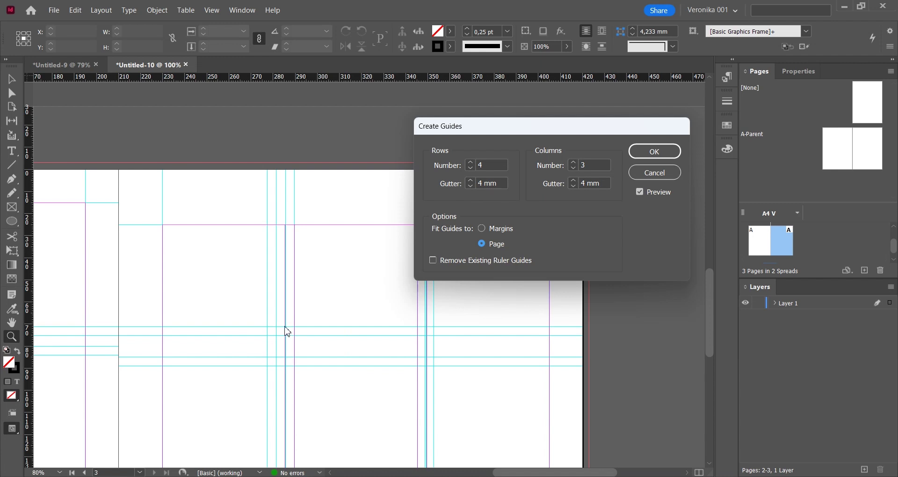
click(481, 229)
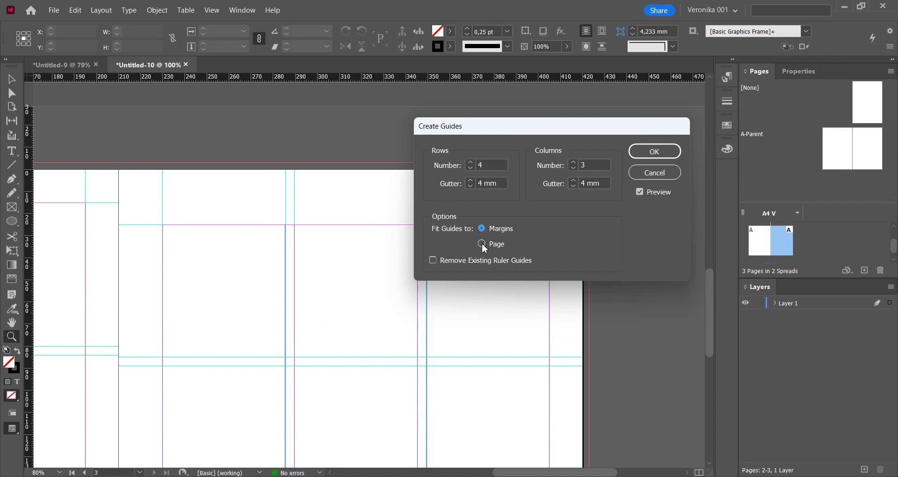
click(483, 245)
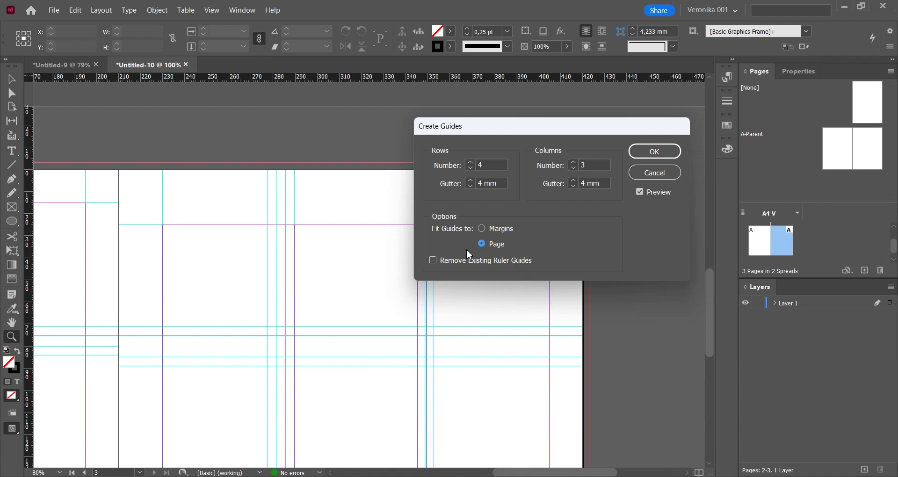
Step: Preview the removal of existing ruler guides, and create the page-fitted guides with the existing ones kept
click(433, 261)
click(434, 261)
click(433, 261)
click(433, 261)
click(658, 151)
scroll(442, 249, down, 10)
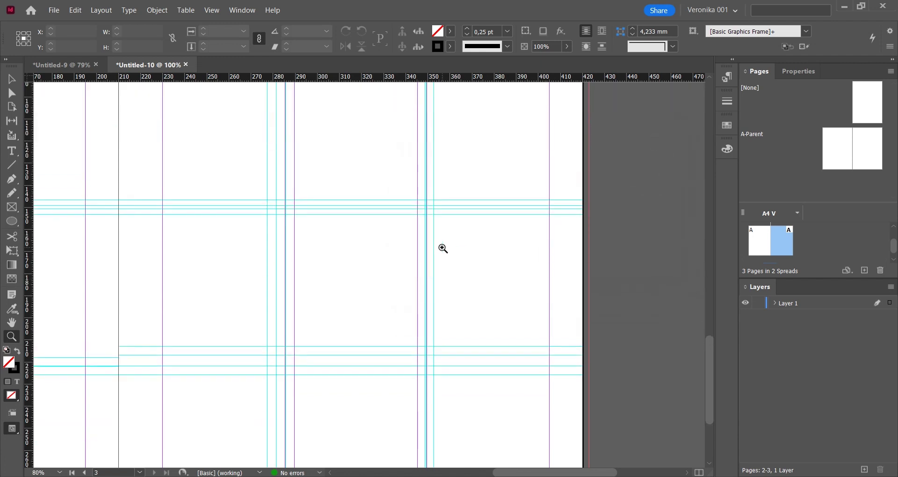
scroll(422, 235, up, 10)
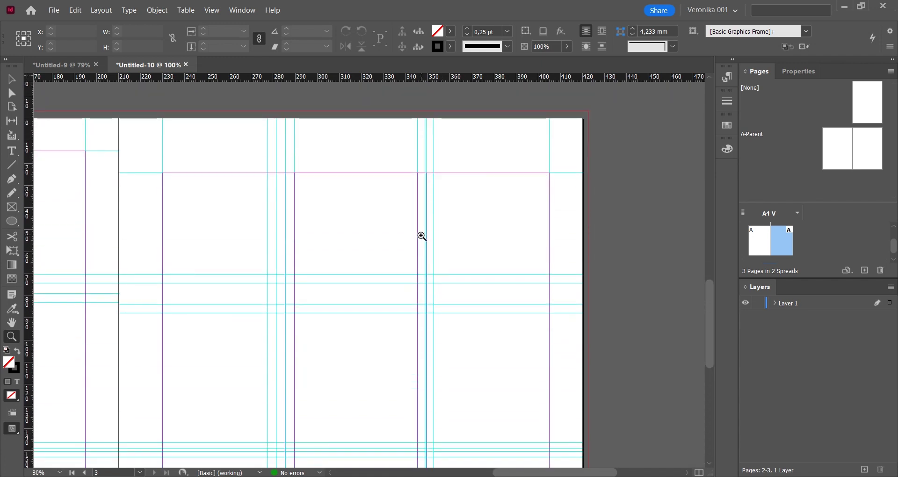
Step: Set up another set of page-fitted guides with 4 rows and the removal of existing ruler guides enabled
click(99, 10)
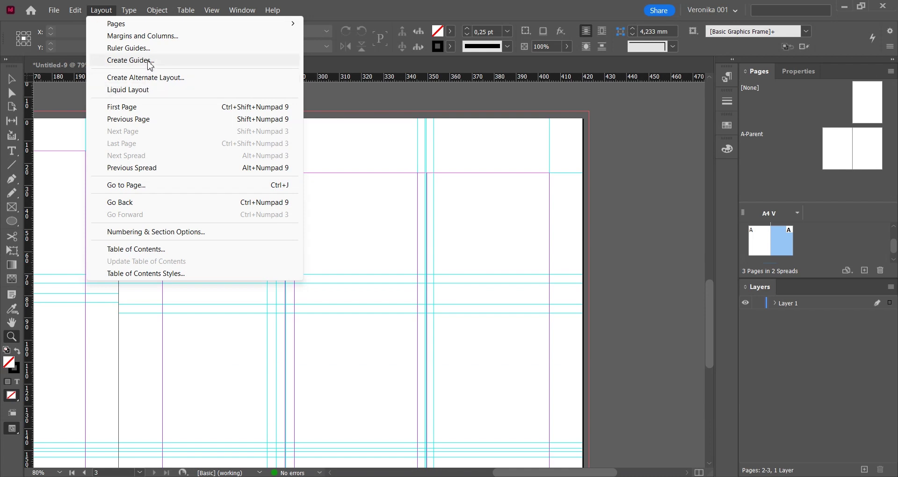
click(149, 60)
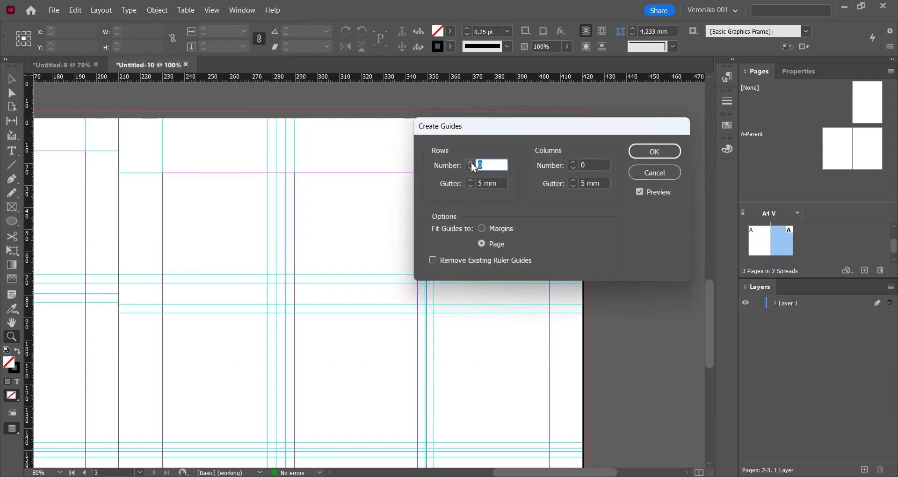
click(434, 260)
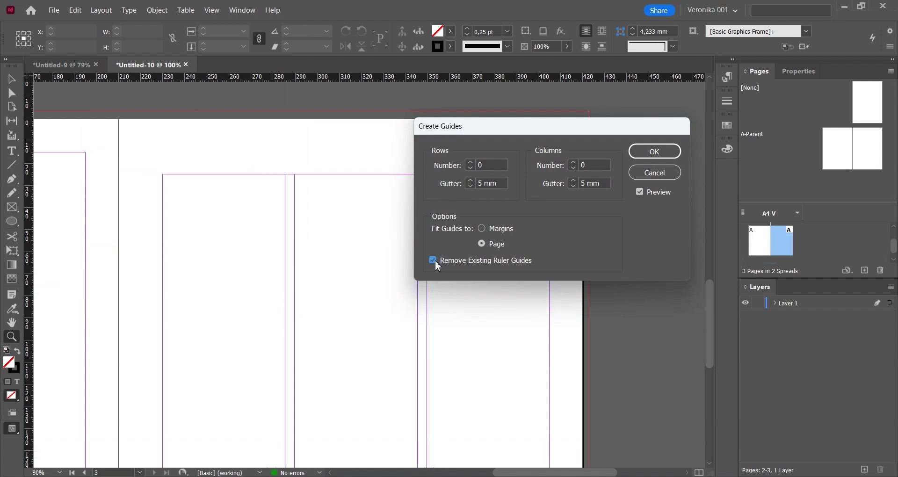
click(471, 162)
click(471, 162)
click(471, 162)
click(470, 162)
Step: Add 3 guide columns, create the page-fitted guides, and check them on the spread
click(574, 162)
click(573, 162)
click(574, 162)
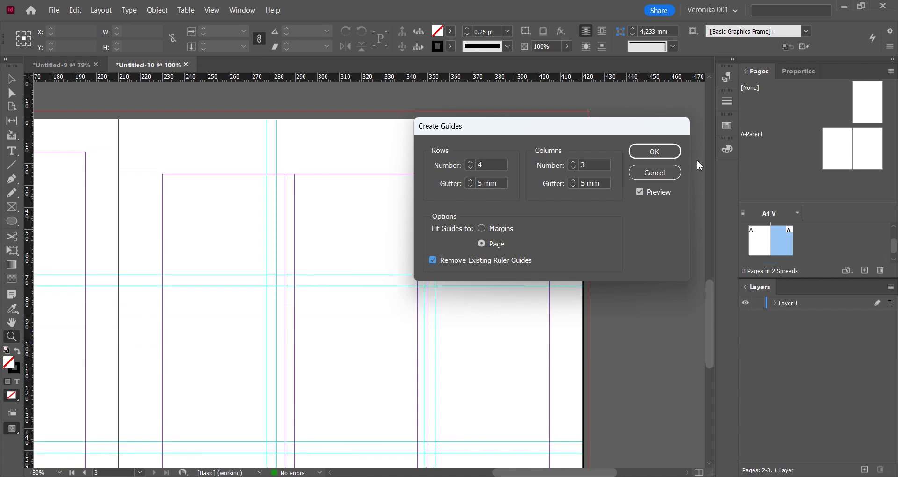
click(655, 151)
scroll(520, 203, down, 4)
scroll(520, 203, up, 5)
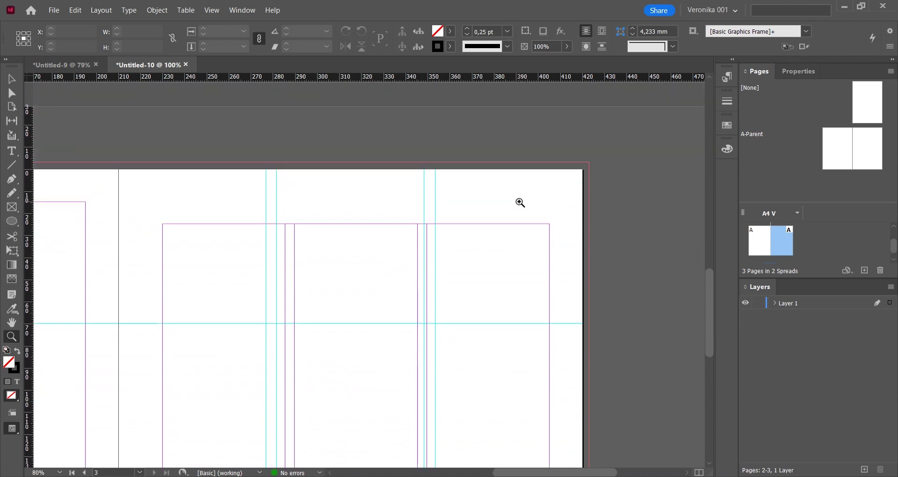
scroll(519, 203, down, 3)
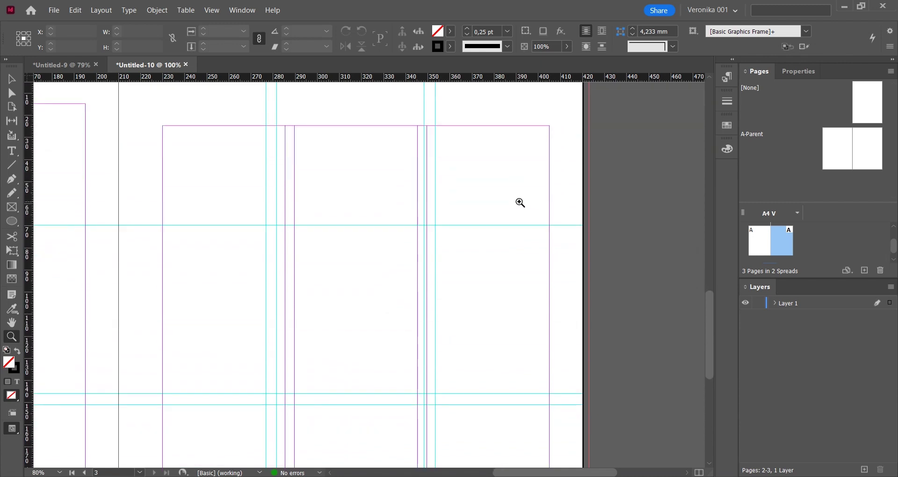